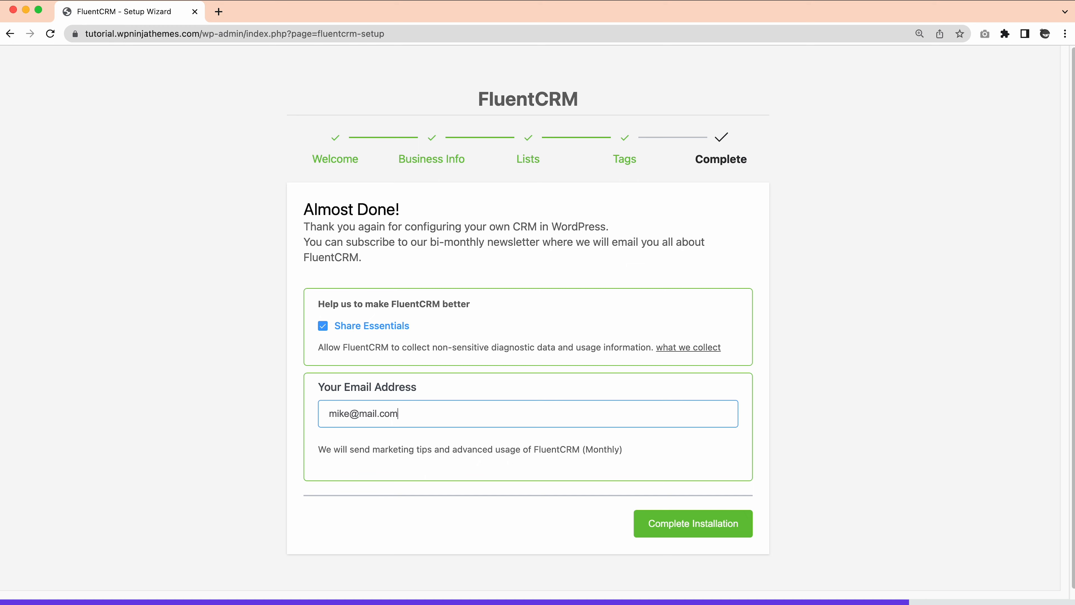
Complete the FluentCRM setup wizard installation and follow the link to the CRM dashboard
click(667, 522)
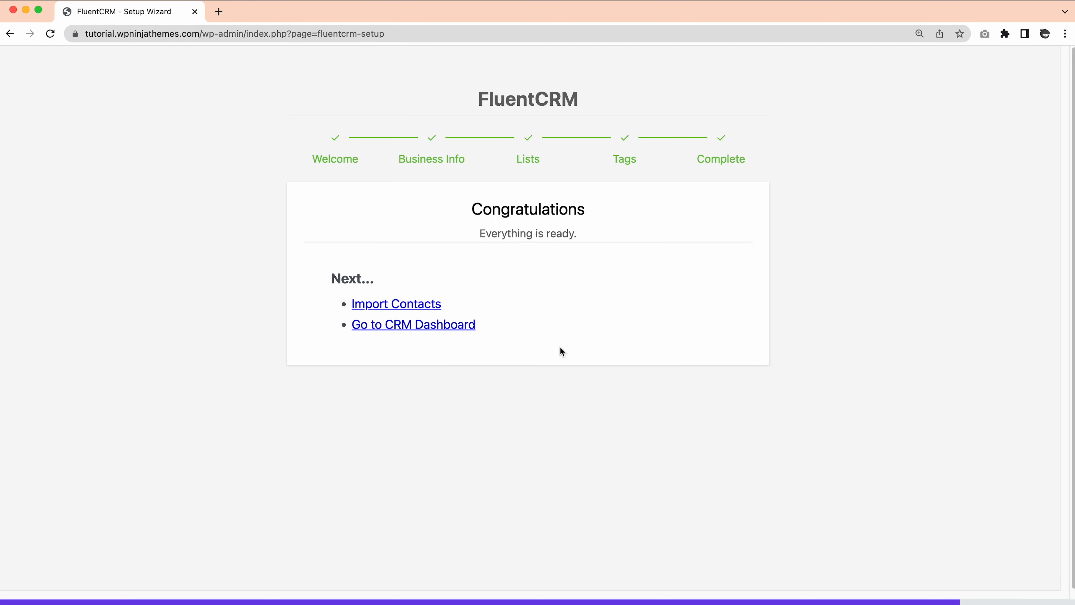
click(425, 331)
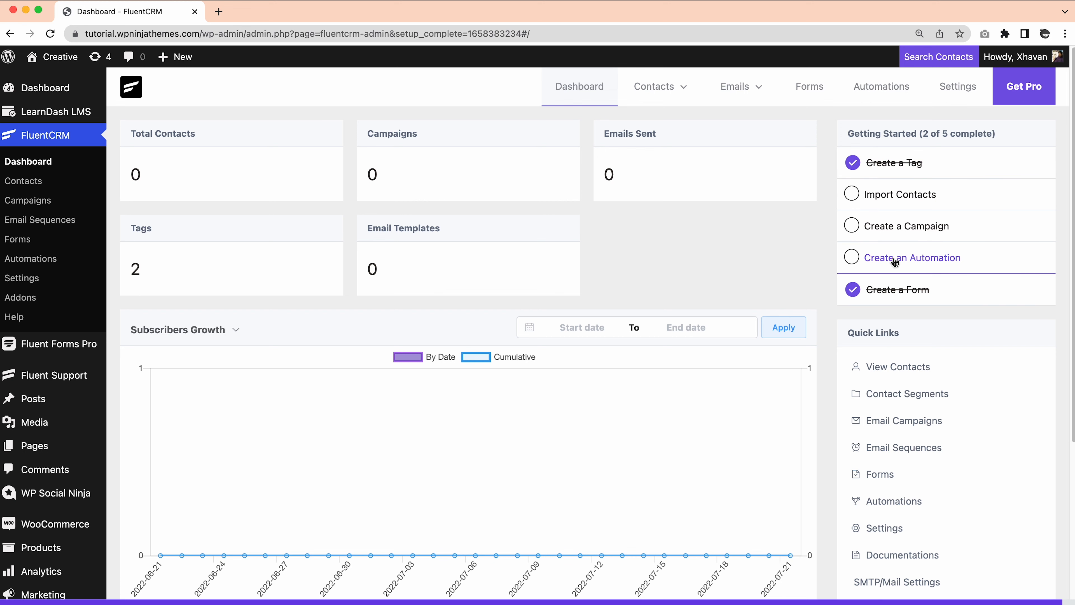
scroll(923, 338, down, 2)
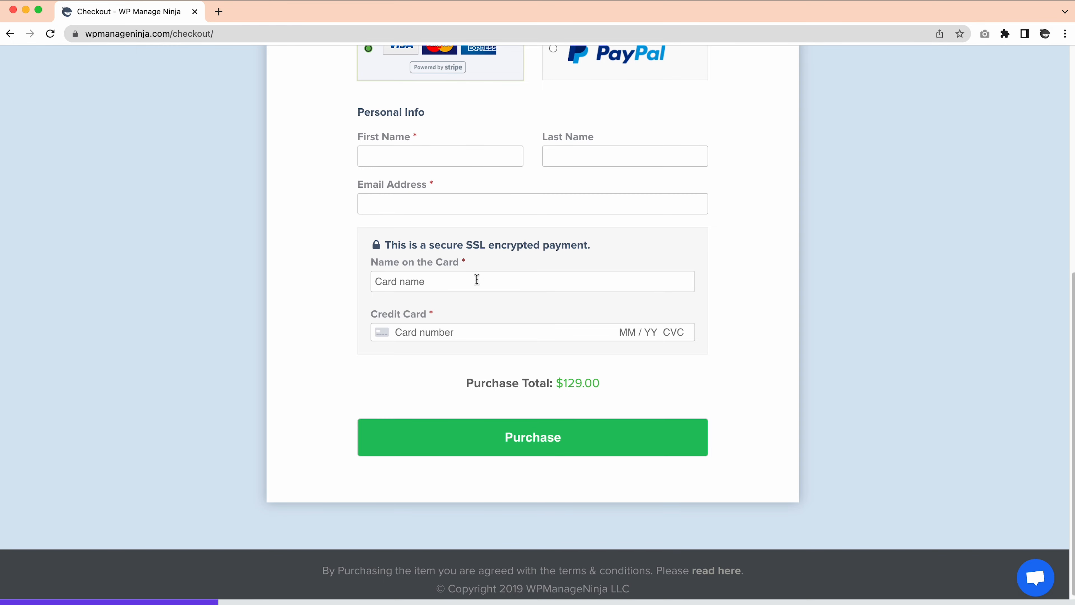
Submit the $129.00 FluentCRM Pro purchase on the checkout page
click(532, 446)
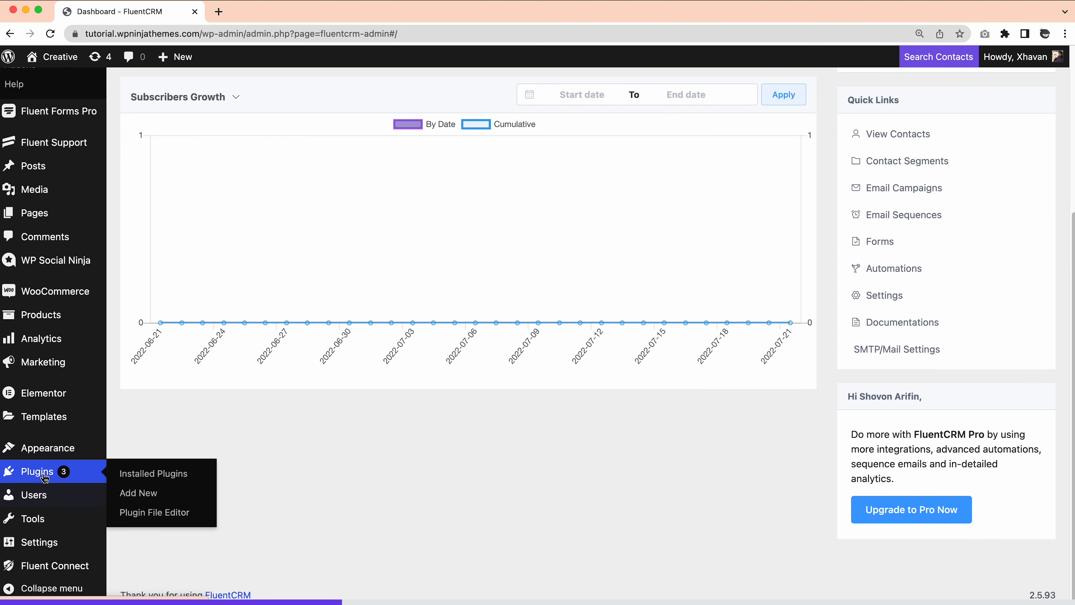
Upload fluentcampaign-pro-1.1.91 (1).zip through Plugins > Add New, install it and activate it
click(84, 479)
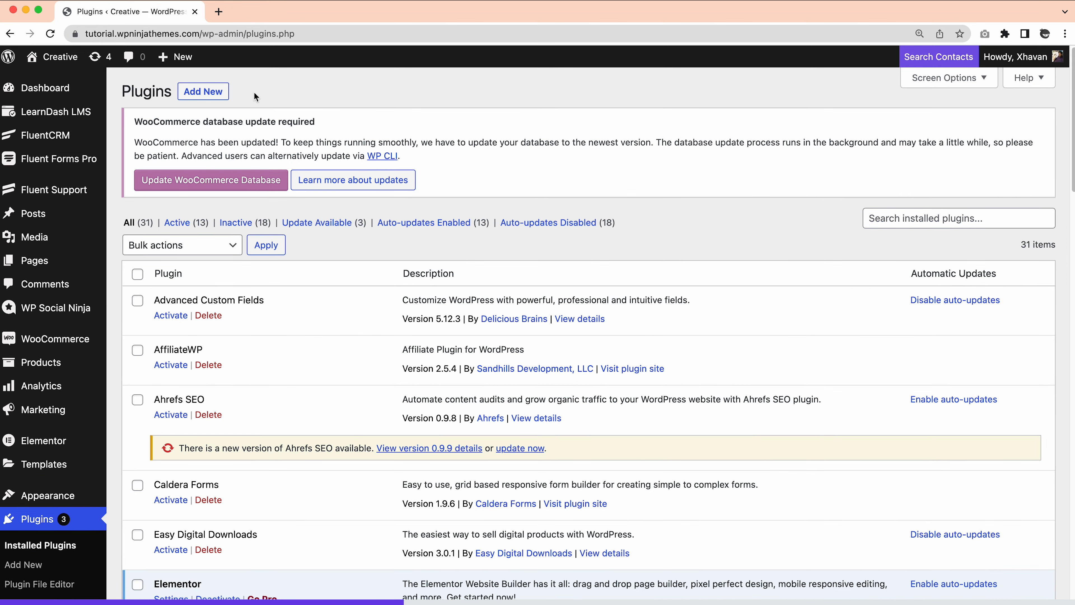
click(205, 97)
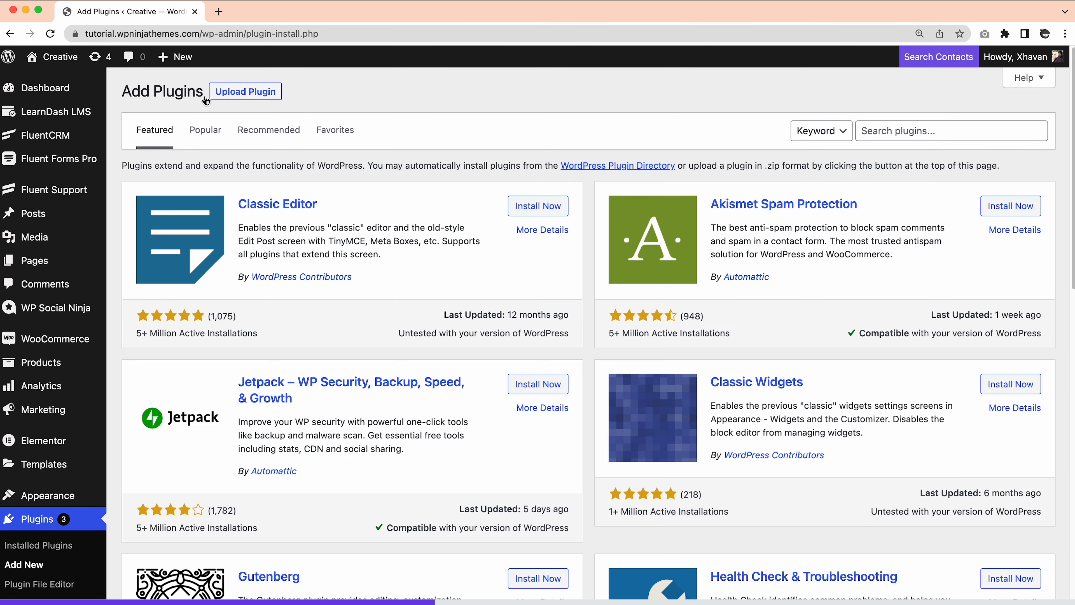
click(246, 93)
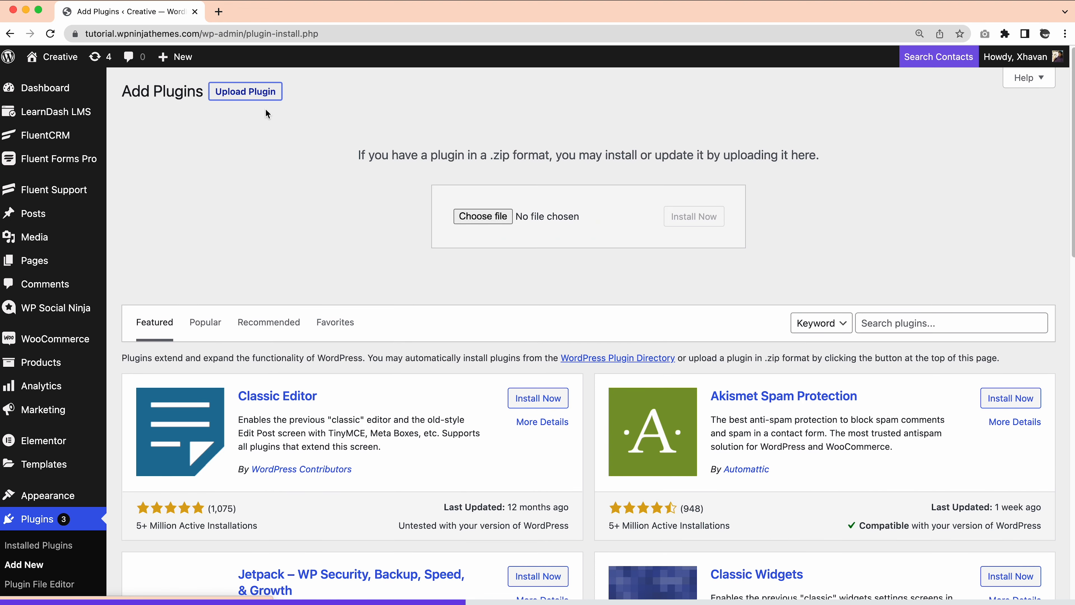
click(462, 214)
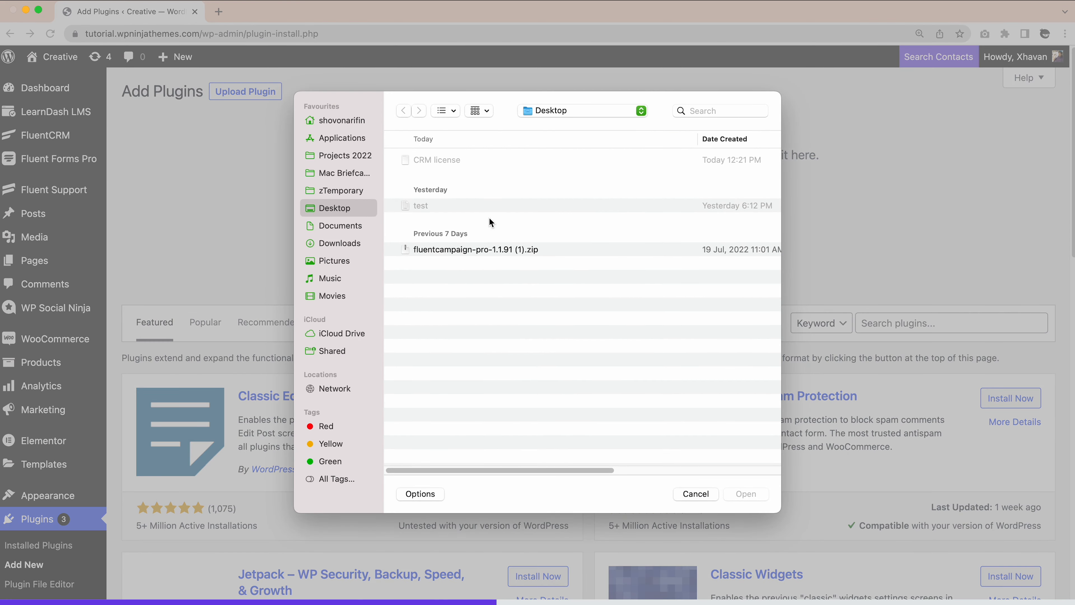
click(464, 251)
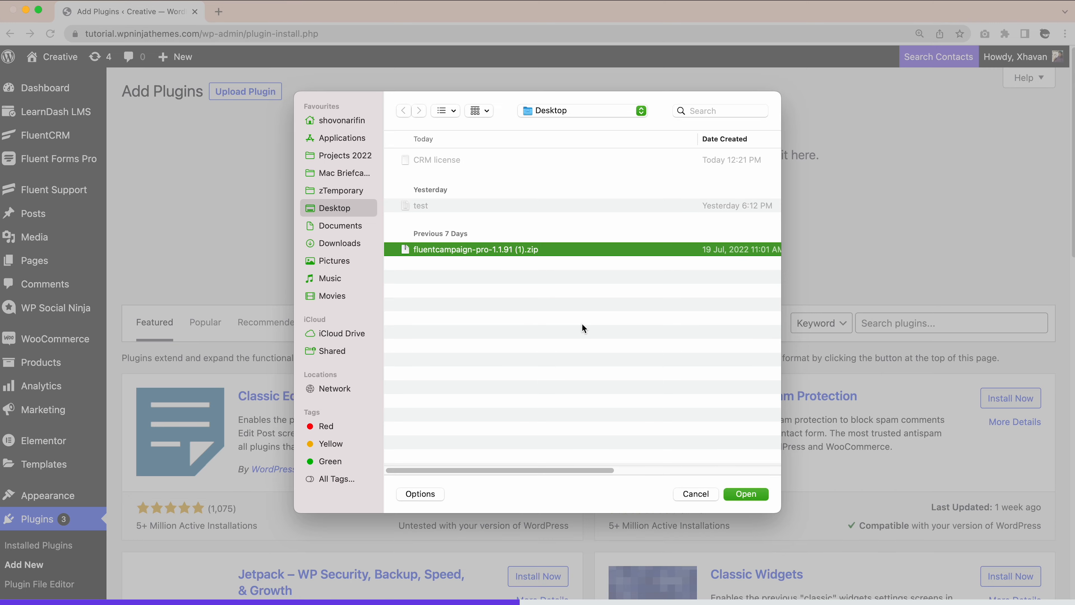
click(740, 493)
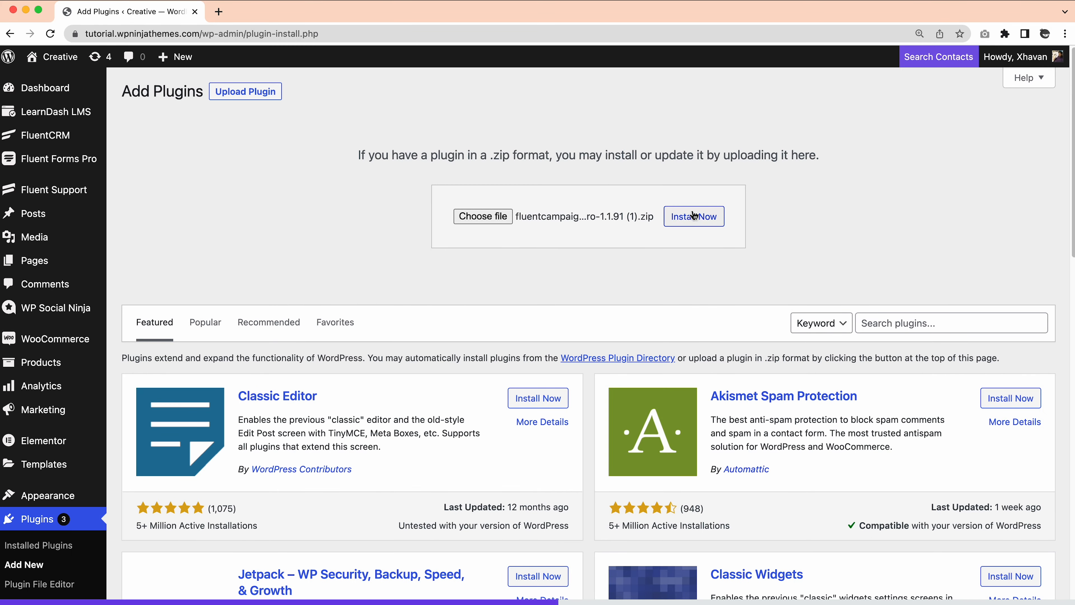
click(694, 216)
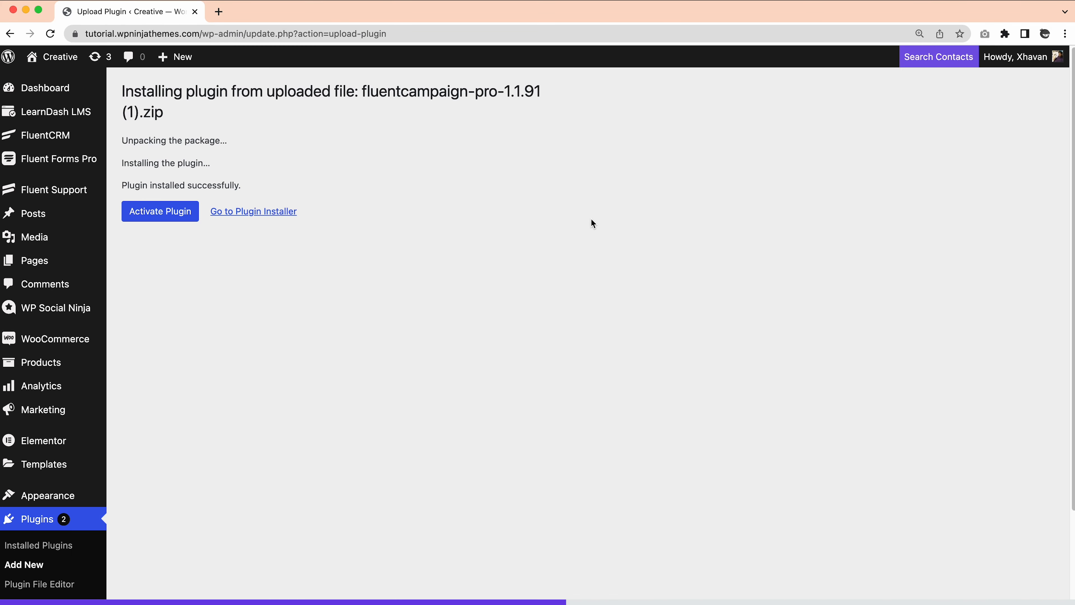
click(148, 213)
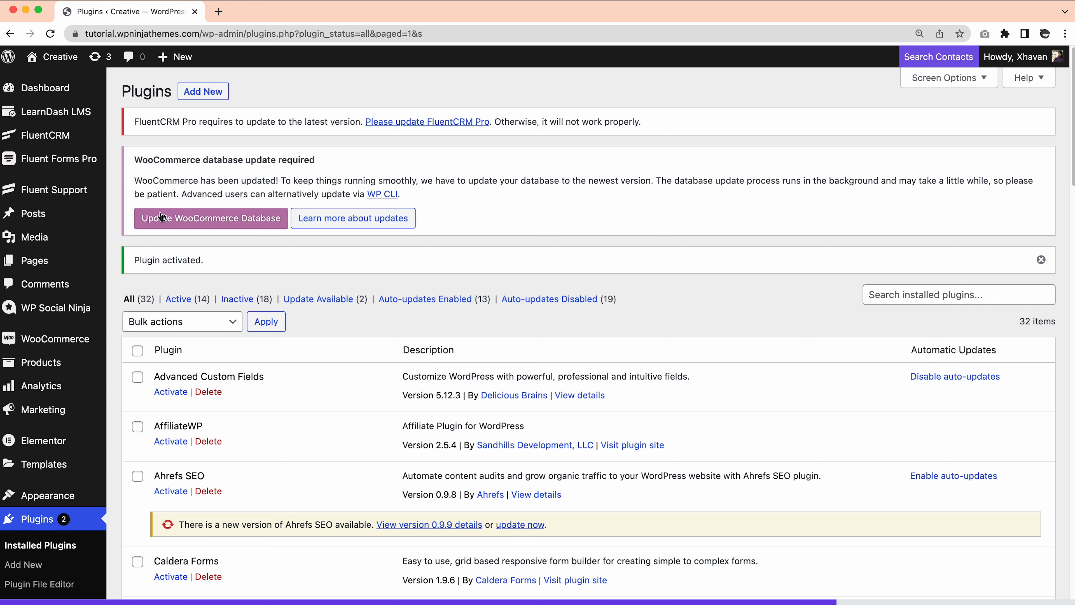
Paste the Pro license key under FluentCRM Settings > License Management and verify it
click(63, 136)
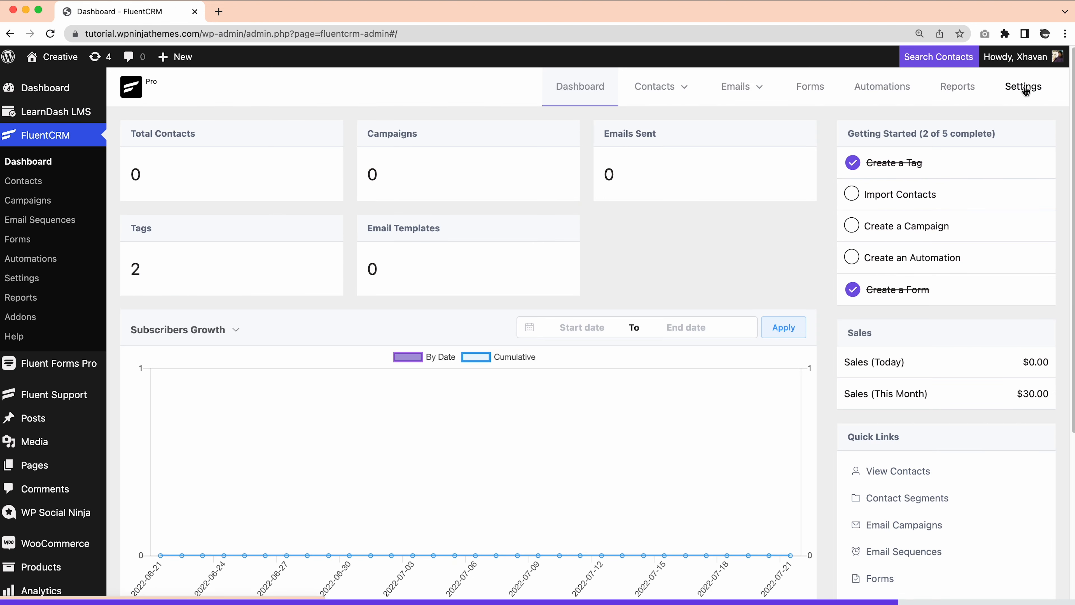
click(1026, 90)
scroll(241, 372, down, 5)
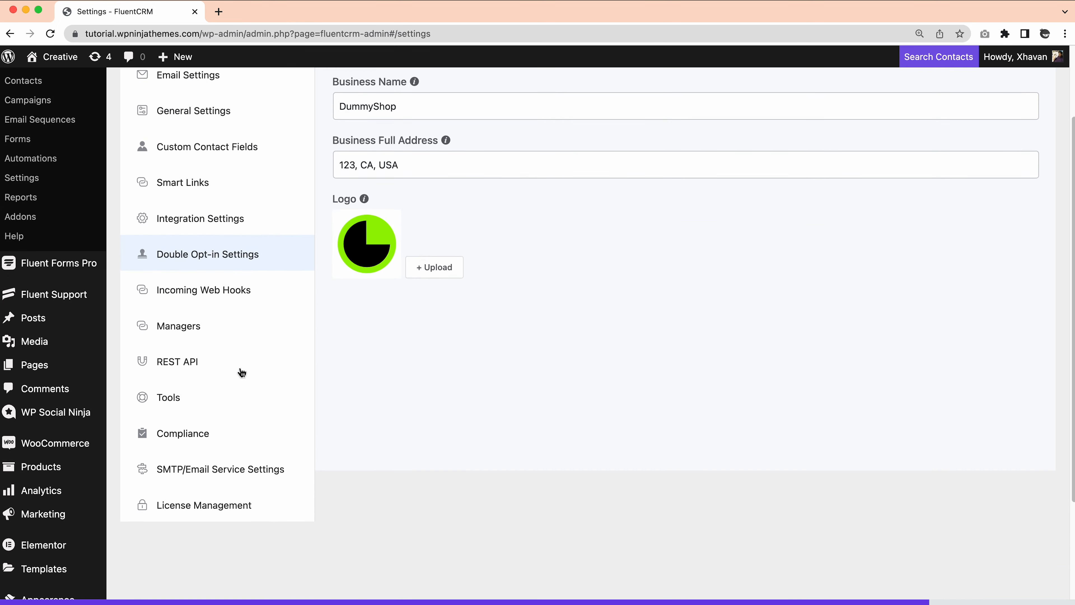
click(208, 509)
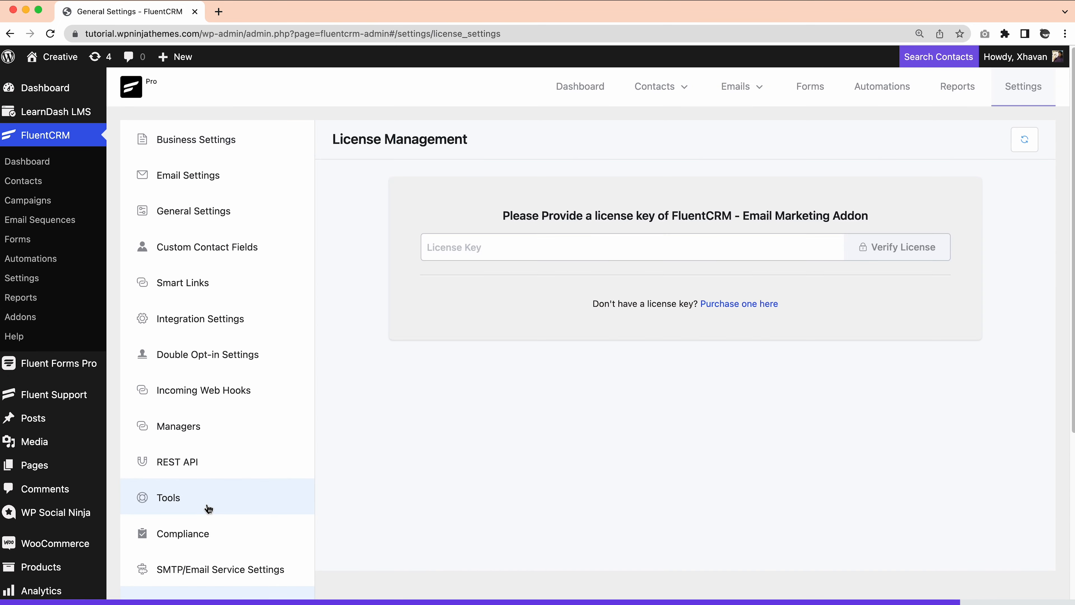
click(528, 250)
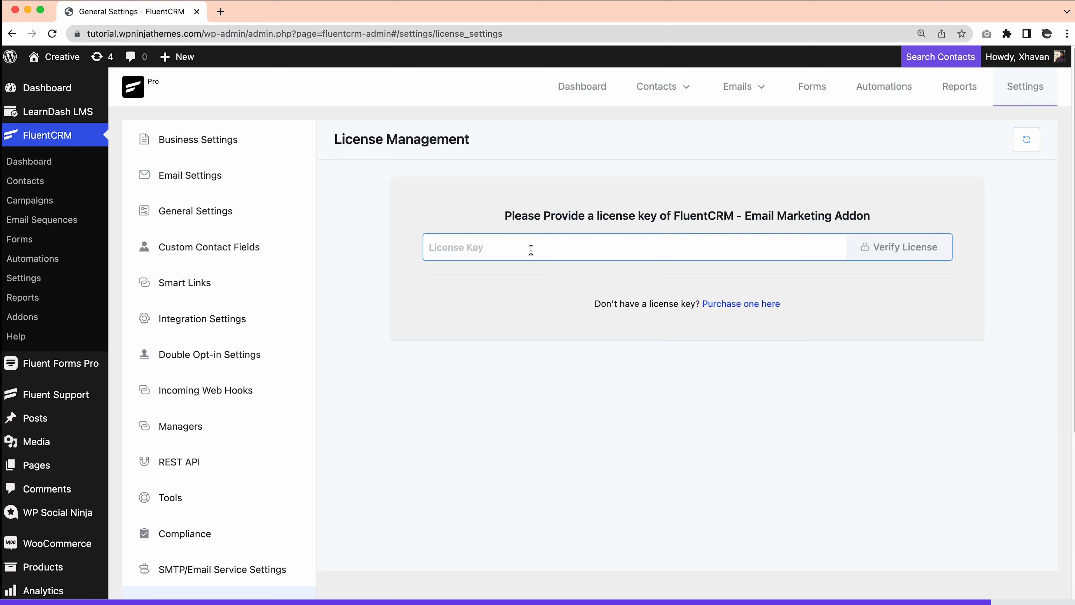
key(super+v)
click(899, 249)
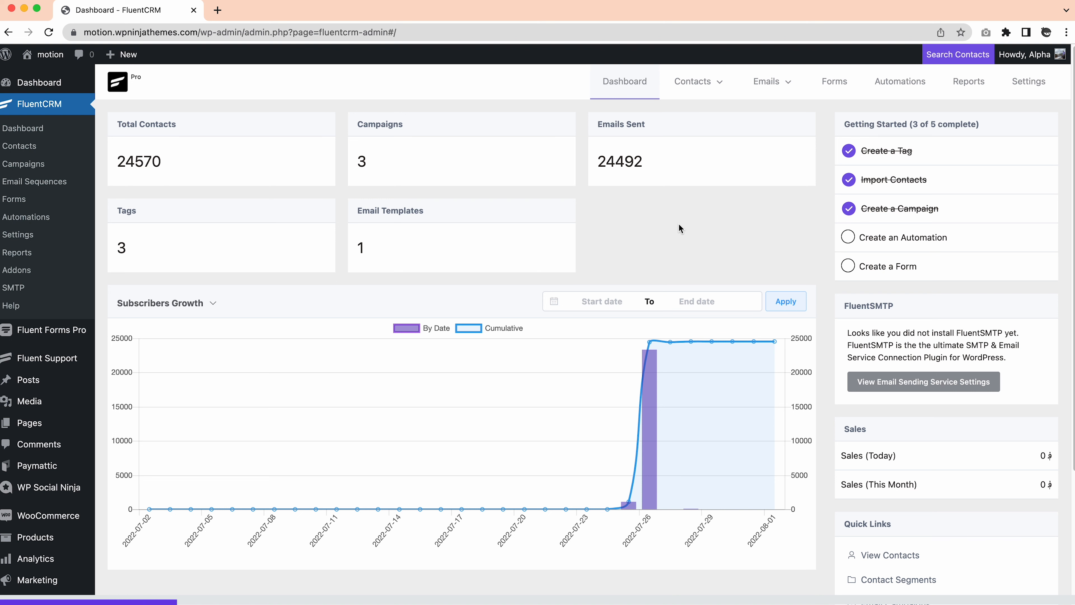
Install FluentSMTP from the email sending service settings and start configuring it
click(900, 390)
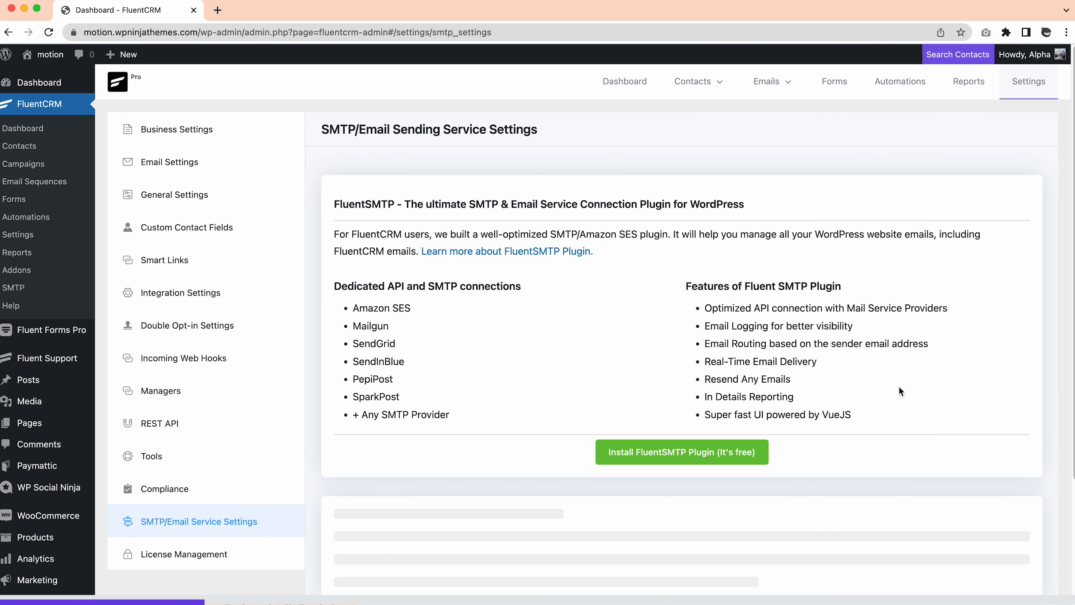
click(677, 457)
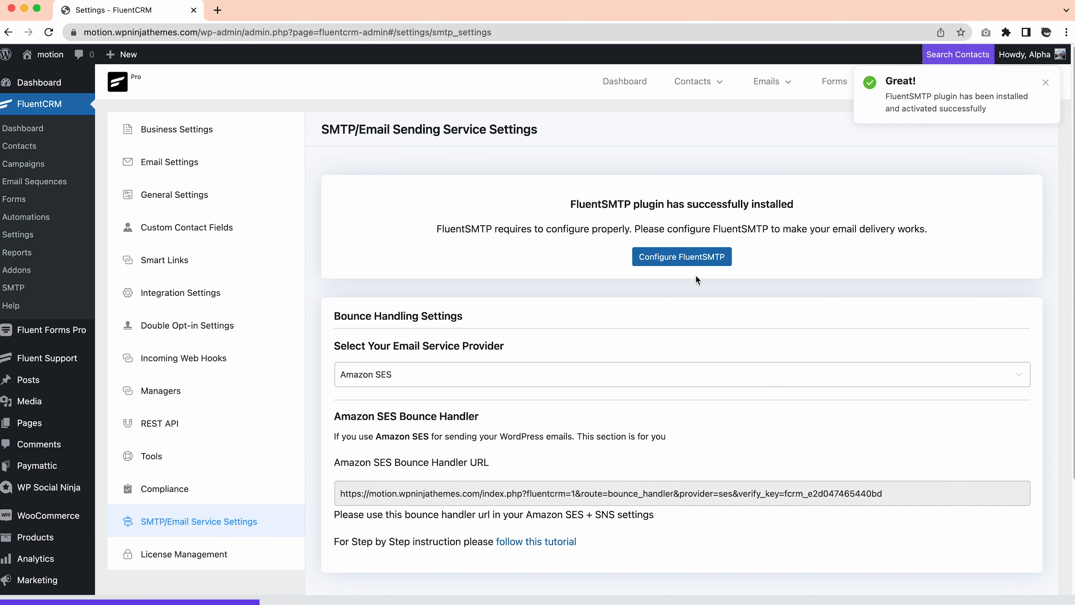
click(689, 259)
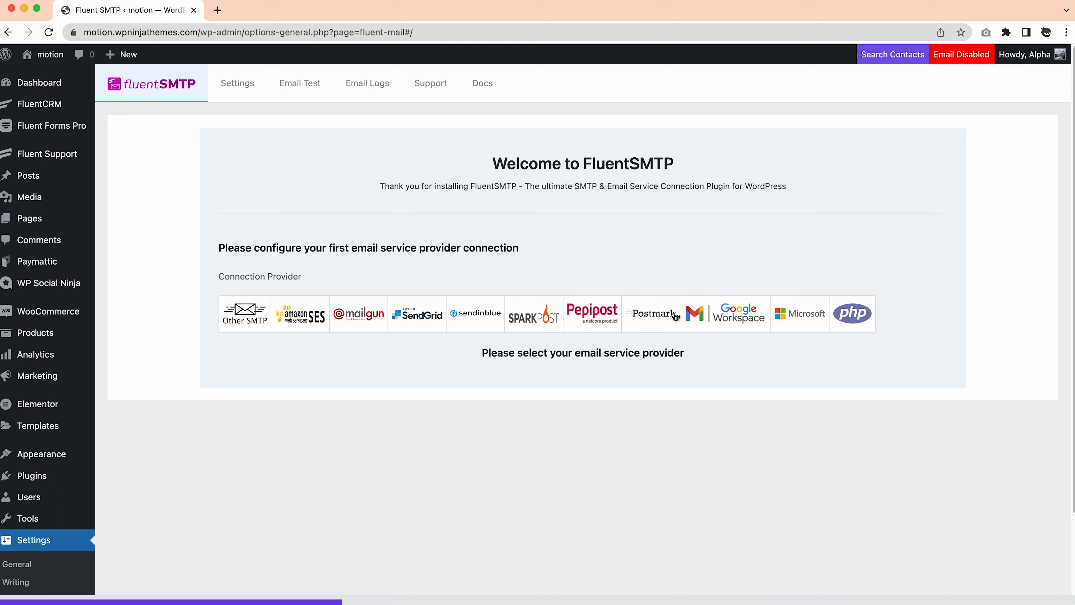
Choose Sendinblue as the provider and fill in the sender's email address and display name
click(486, 315)
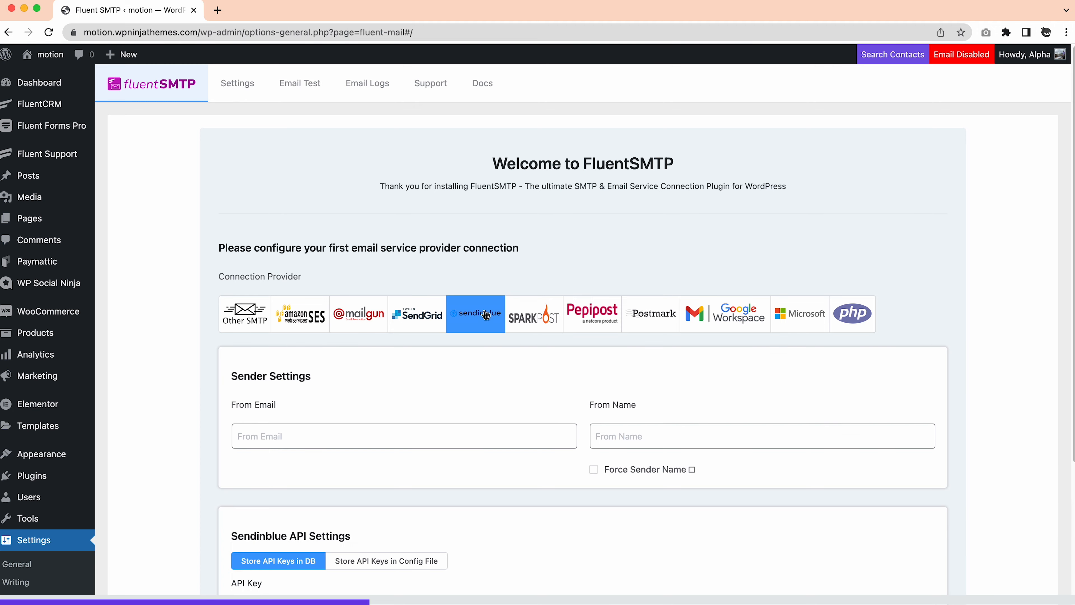
scroll(445, 381, down, 5)
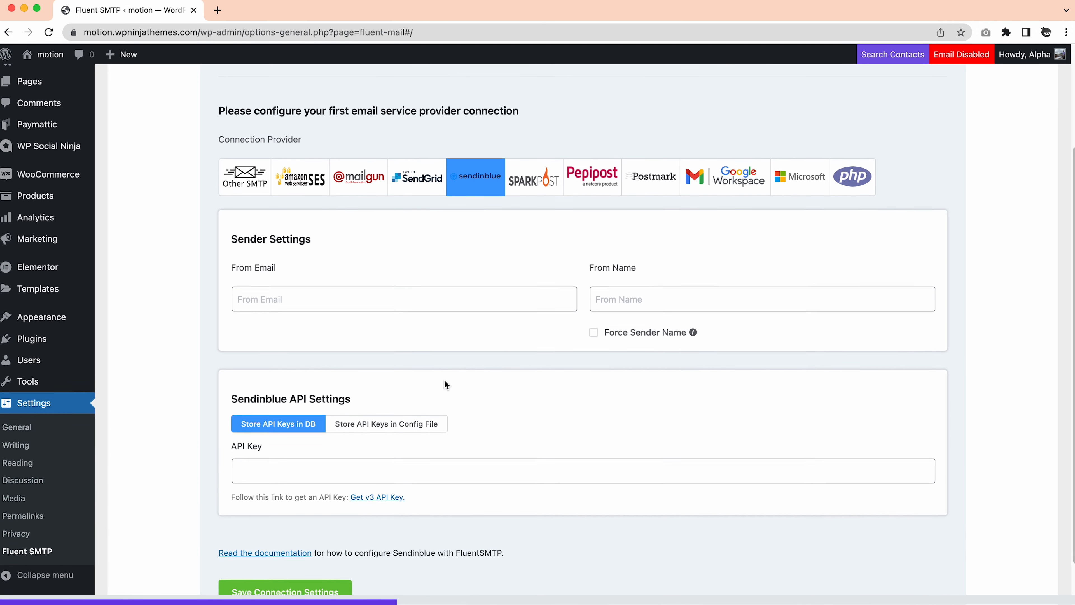
scroll(445, 384, down, 1)
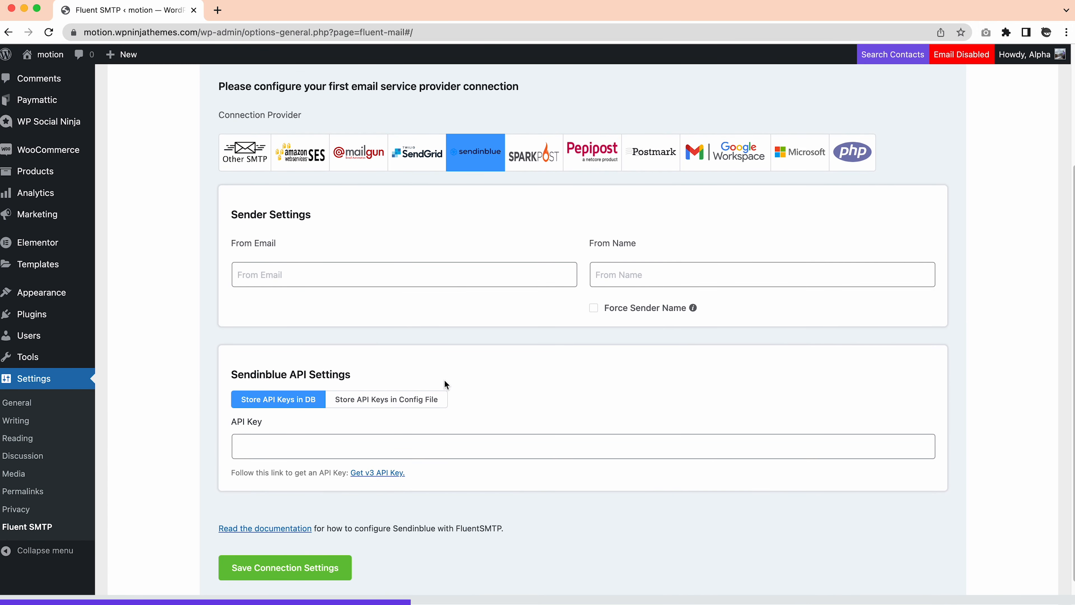
click(399, 275)
click(506, 305)
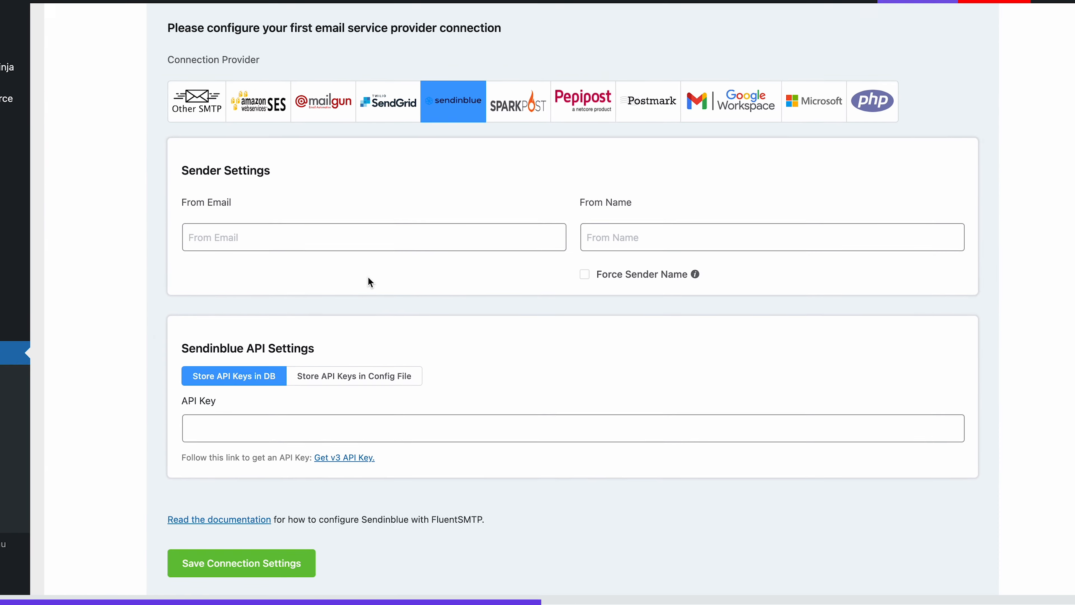
click(286, 139)
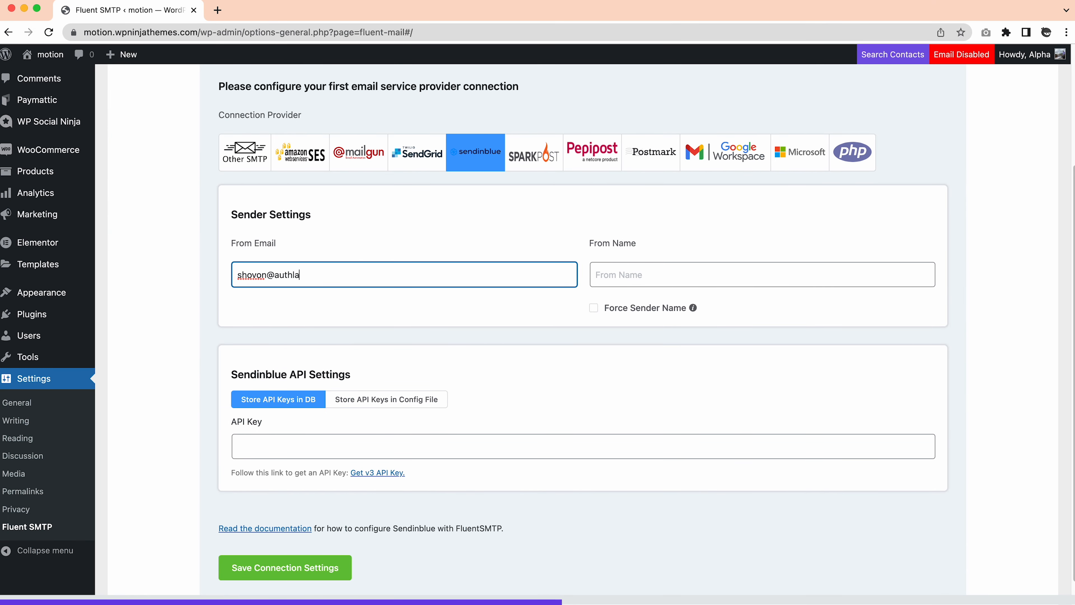
click(662, 273)
text(Mark)
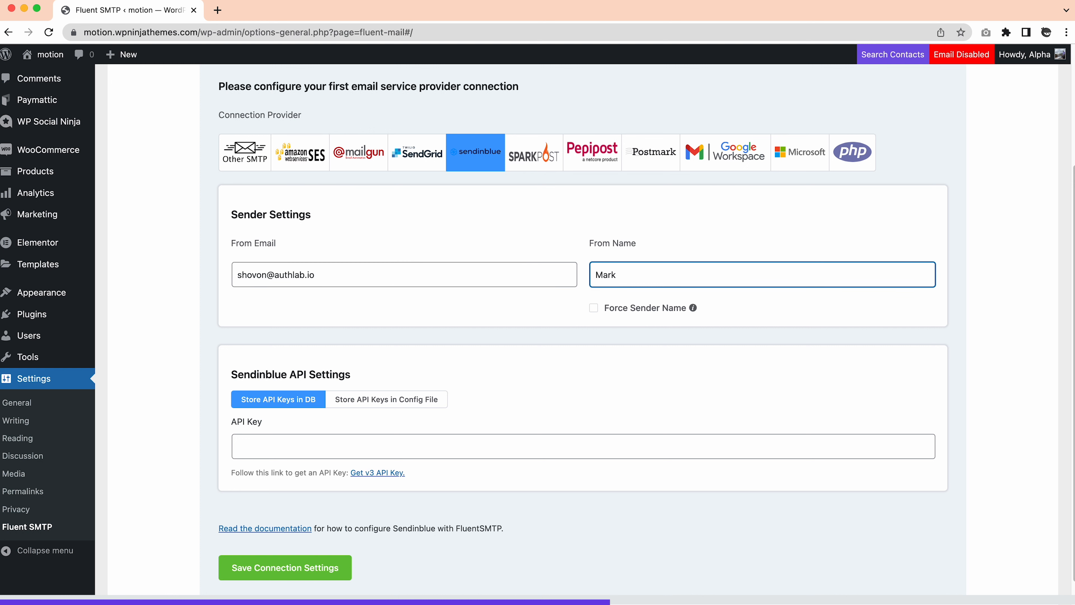
click(499, 326)
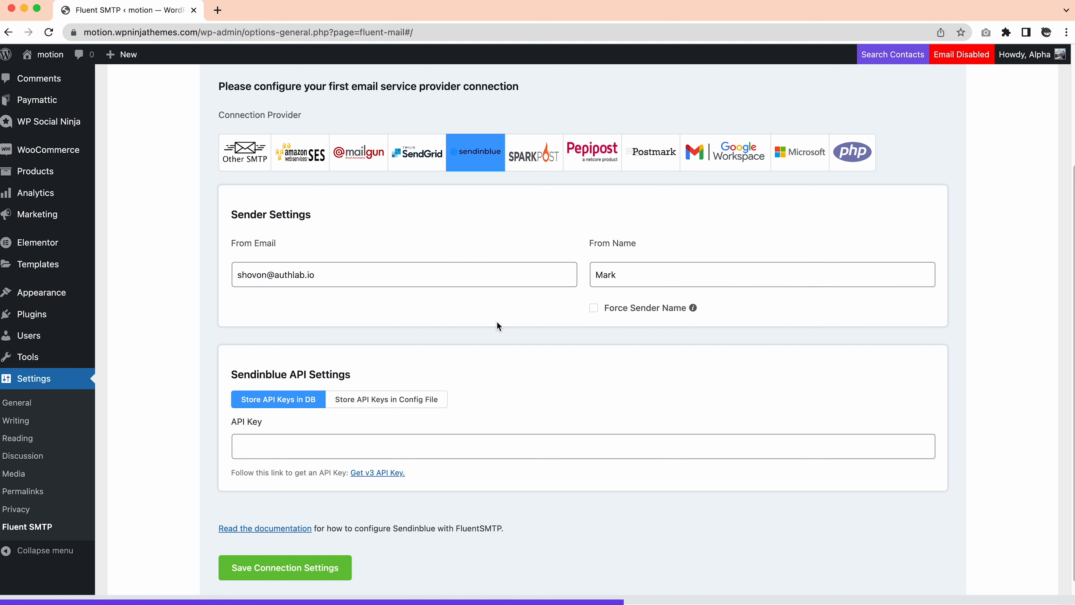
Paste the Sendinblue API key and save the connection settings
click(269, 445)
key(super+v)
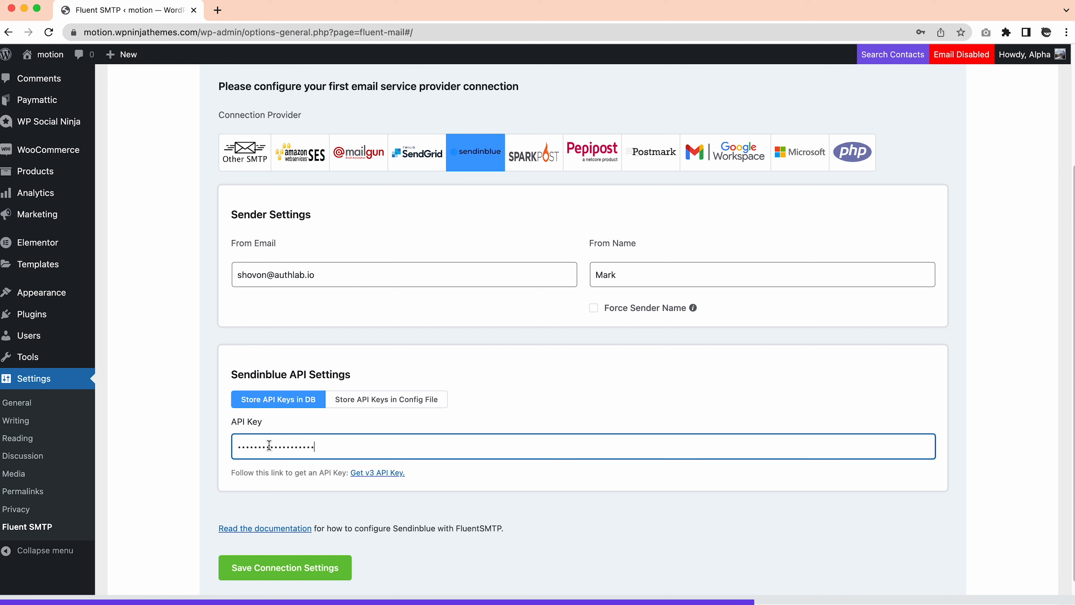
click(356, 498)
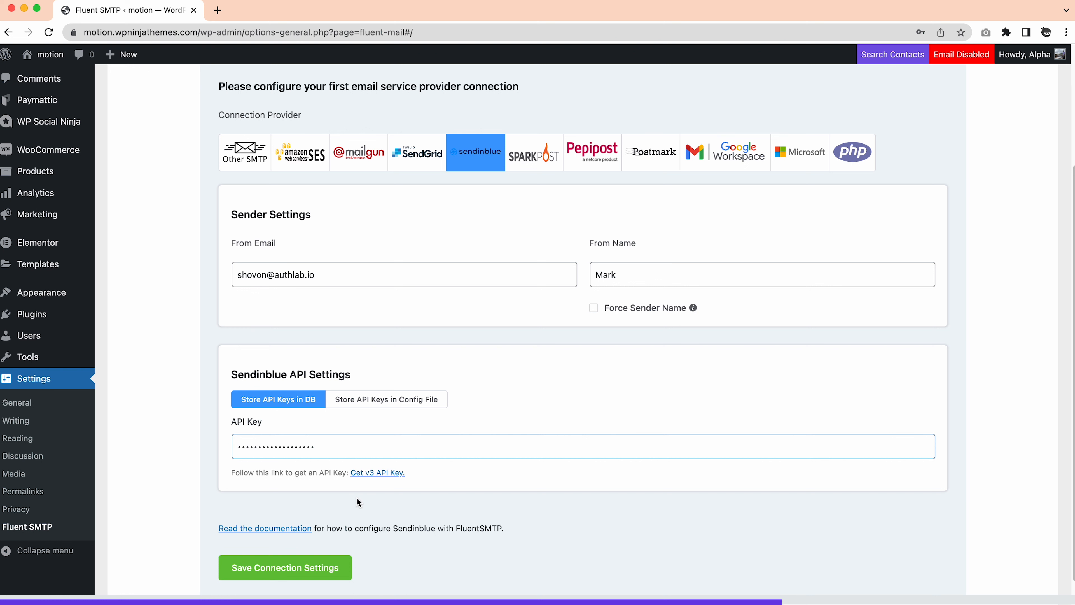
click(302, 558)
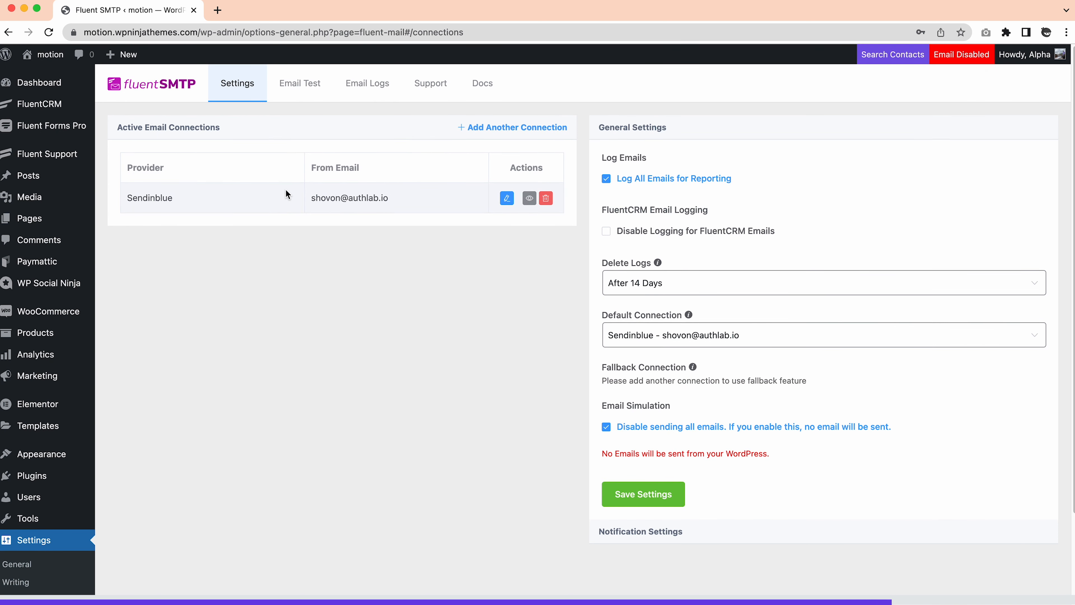
Add another connection, try Amazon SES, SendGrid and Pepipost, then open Pepipost's documentation
click(499, 126)
click(310, 237)
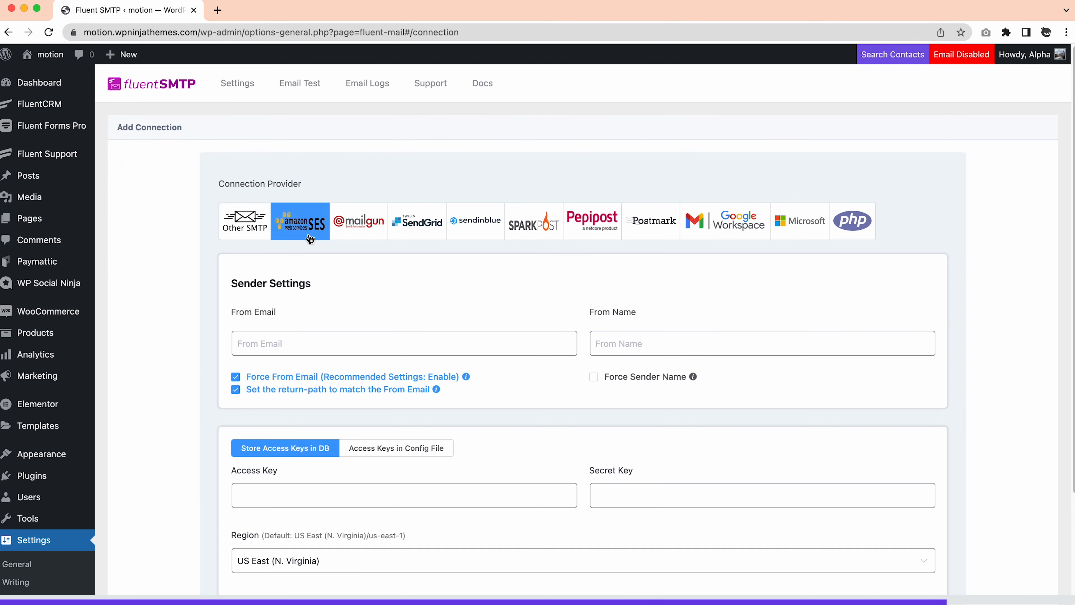
scroll(345, 374, down, 5)
scroll(346, 374, up, 5)
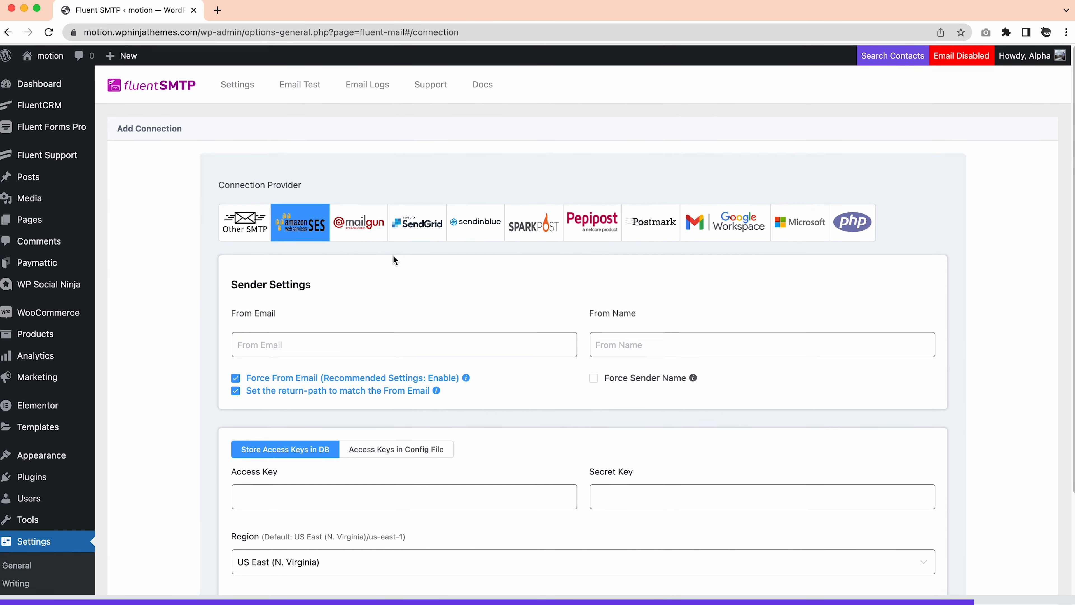
click(407, 234)
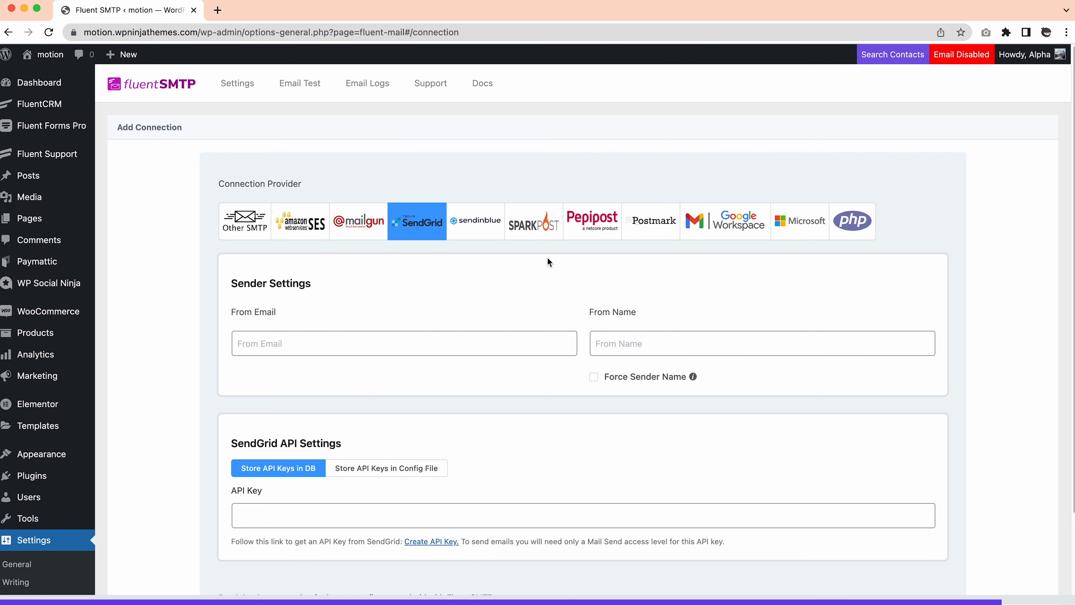
click(592, 226)
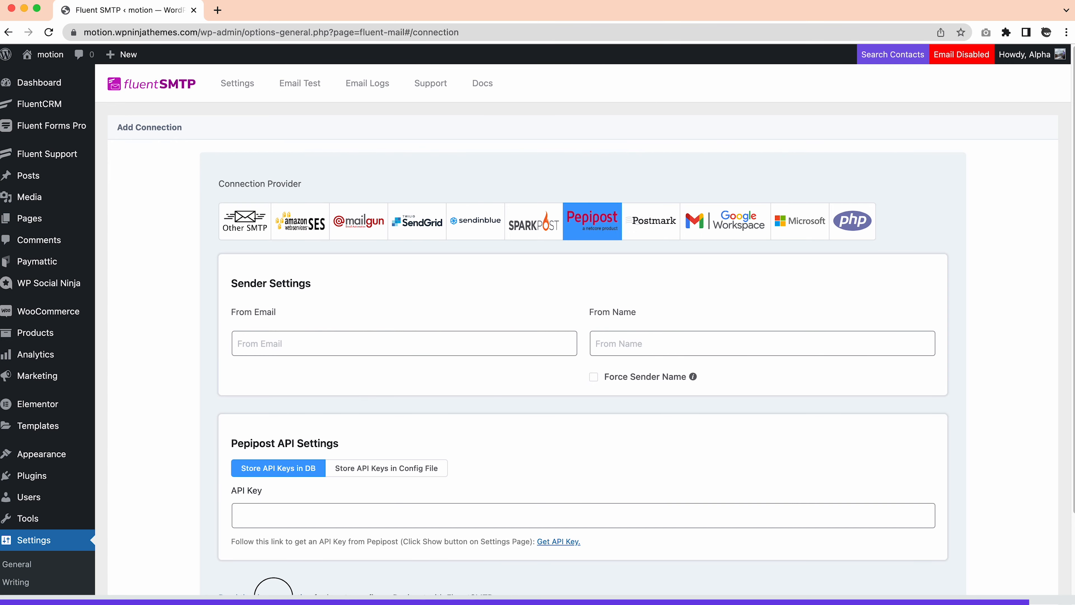
click(273, 592)
scroll(168, 421, down, 2)
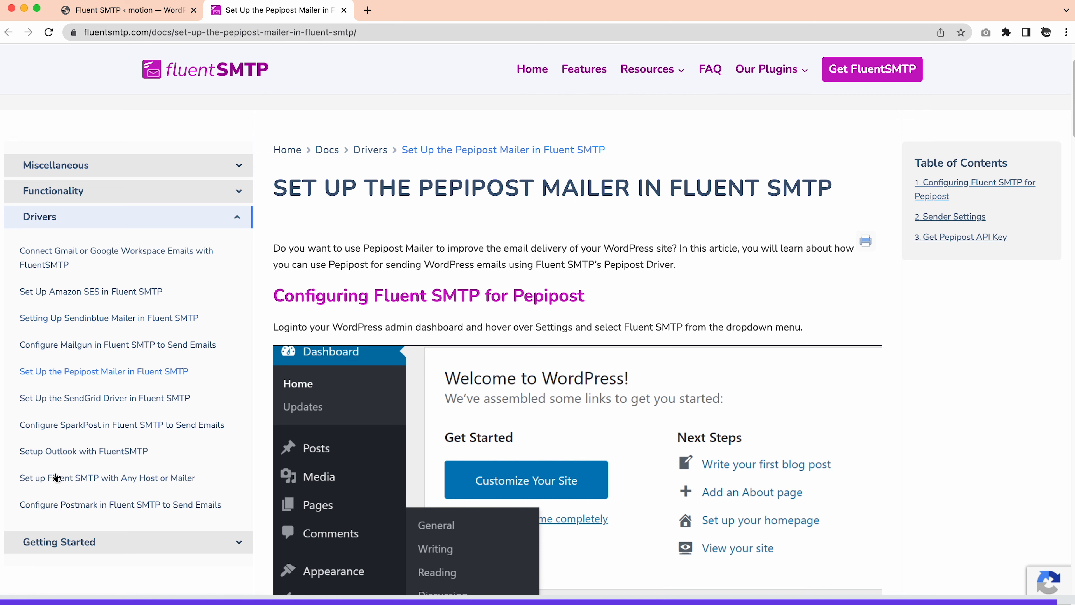
View the Outlook setup guide, close the docs tab and return to the FluentCRM dashboard
click(82, 451)
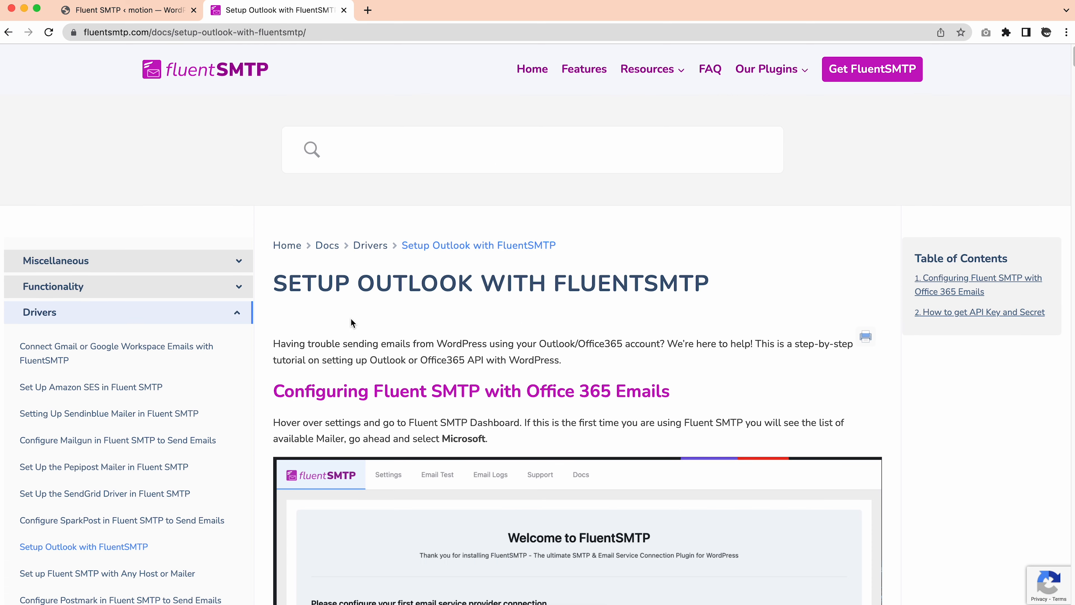
key(super+w)
click(52, 109)
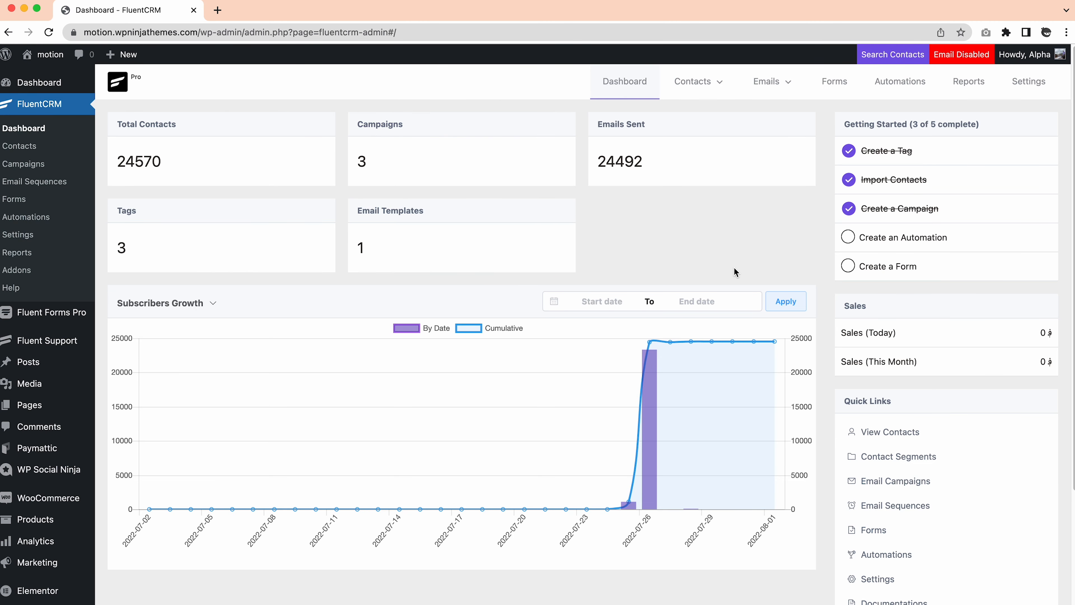
Go from FluentCRM Settings > SMTP/Email Service Settings on to the FluentSMTP settings page
click(1029, 80)
click(237, 521)
click(406, 283)
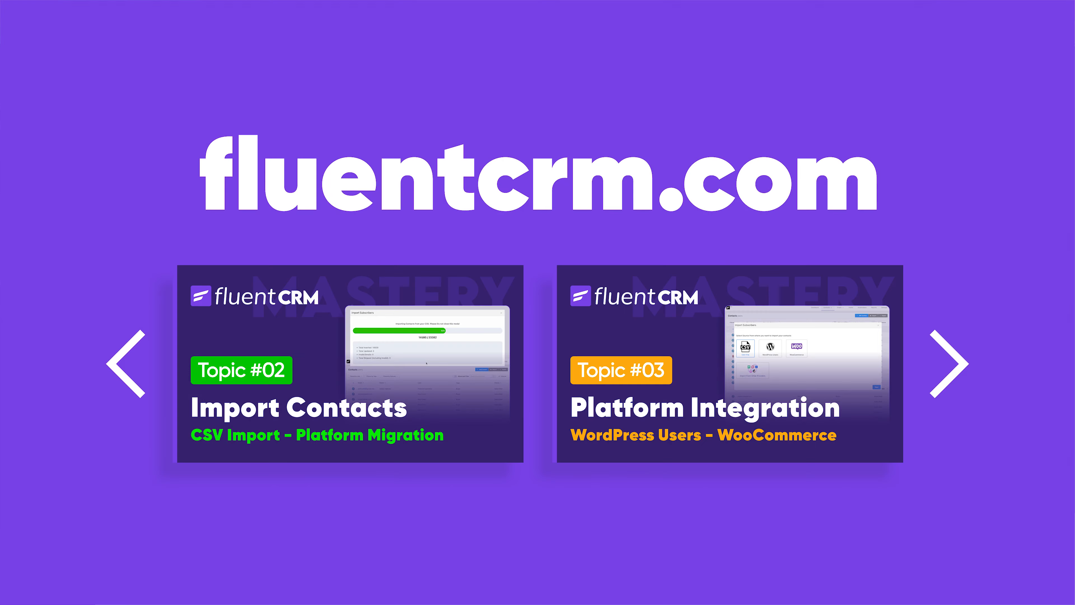